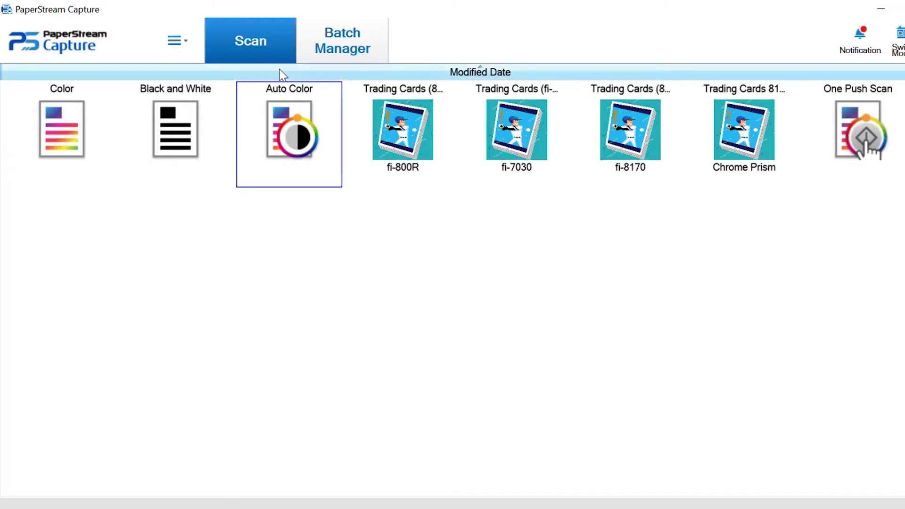
Step: Scan the three-page likeness release form with Auto Color, then choose Complete Batch
mouse_move(289, 135)
click(309, 115)
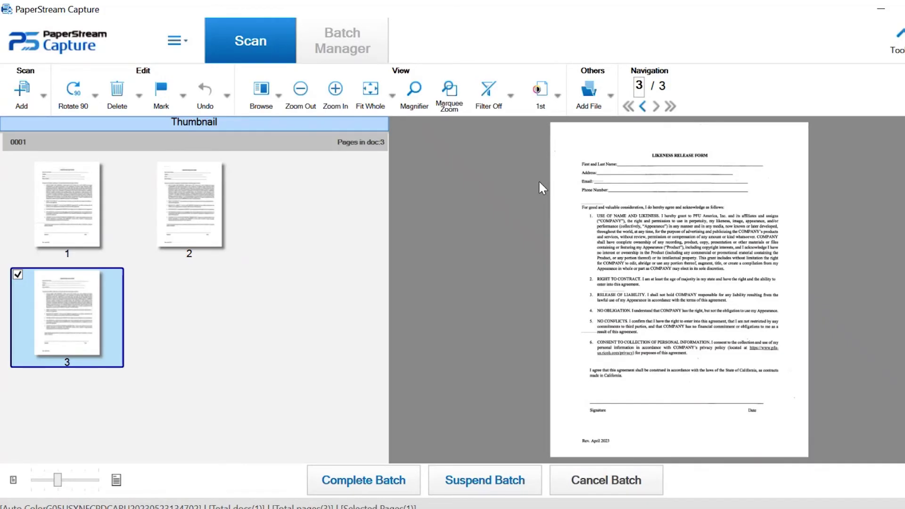
click(387, 481)
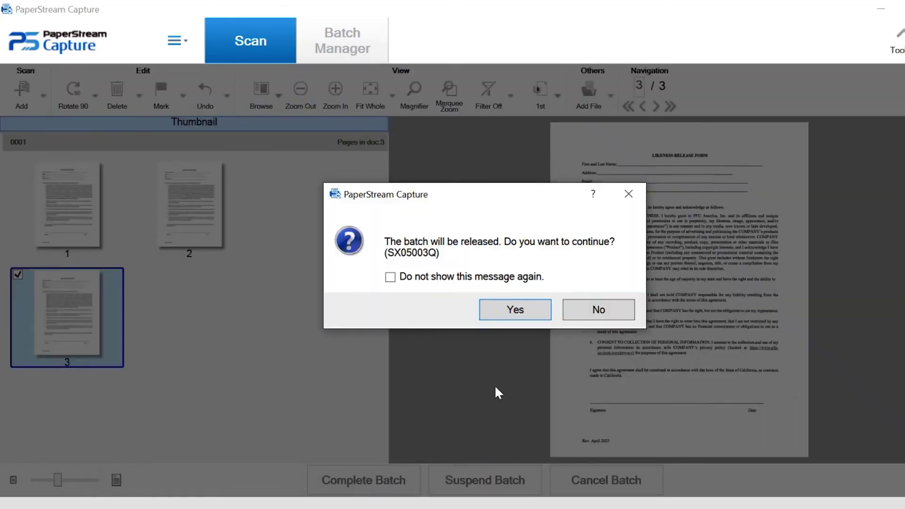
Step: Confirm the release prompt with Yes to return to the scan profile list
click(533, 316)
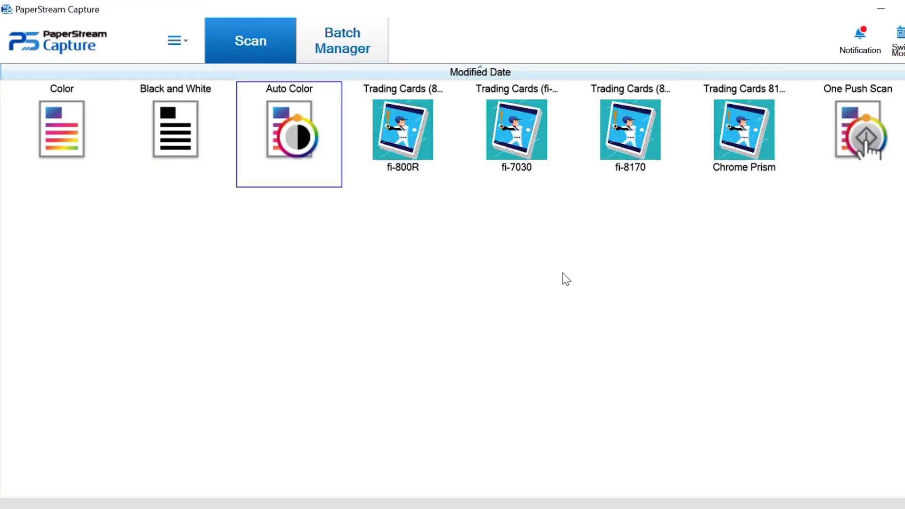